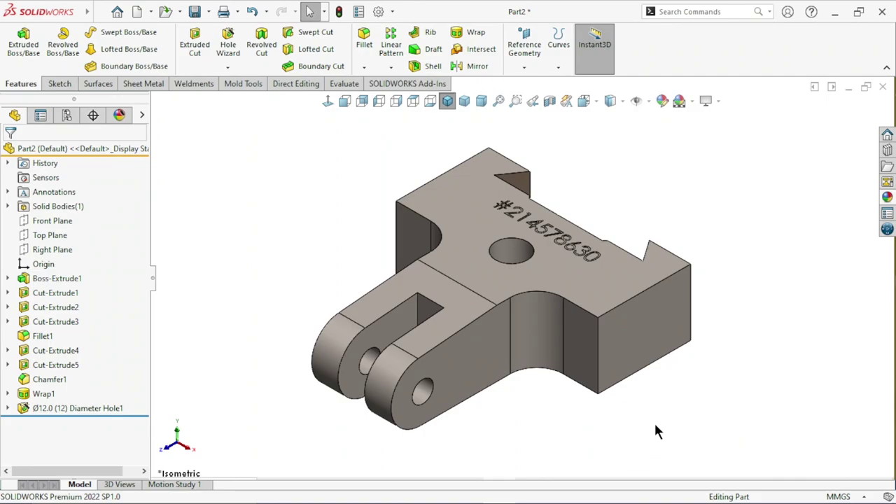
Orbit and zoom around the bracket to inspect the Ø12 center hole from above.
mouse_move(574, 439)
middle_down()
mouse_move(534, 430)
mouse_move(480, 262)
middle_up()
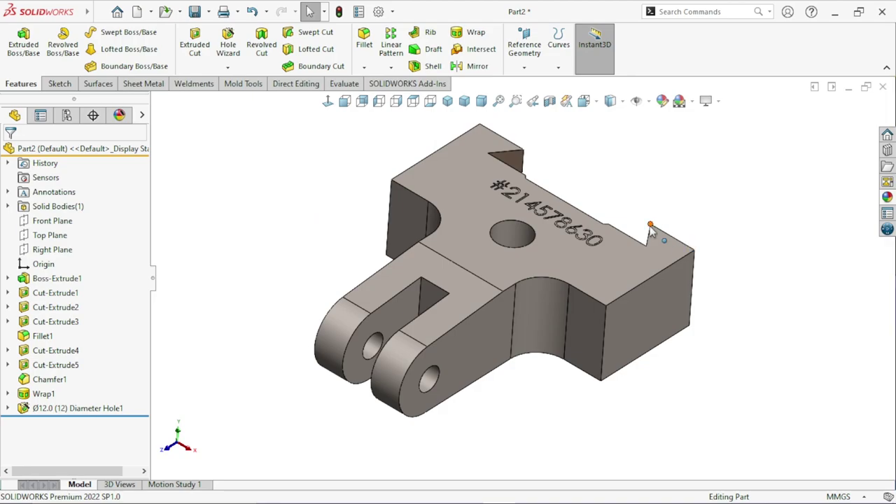
mouse_move(740, 319)
middle_down()
mouse_move(720, 299)
mouse_move(672, 329)
middle_up()
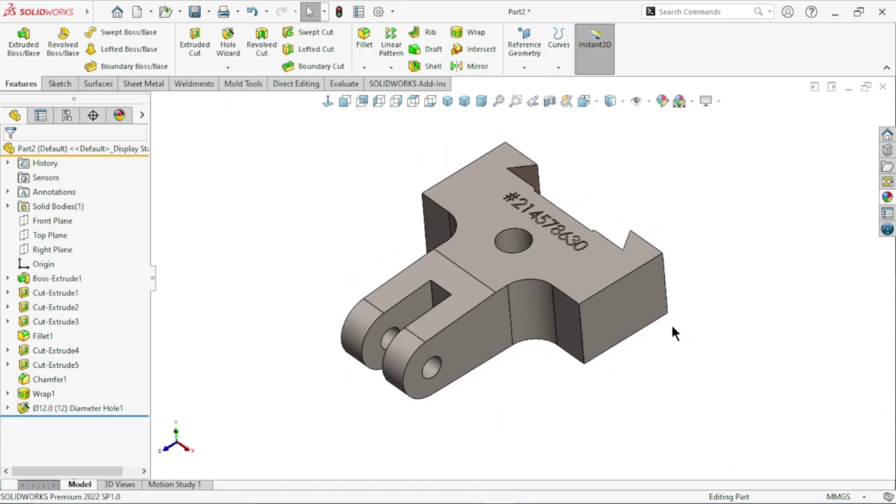
middle_drag(735, 242, 636, 385)
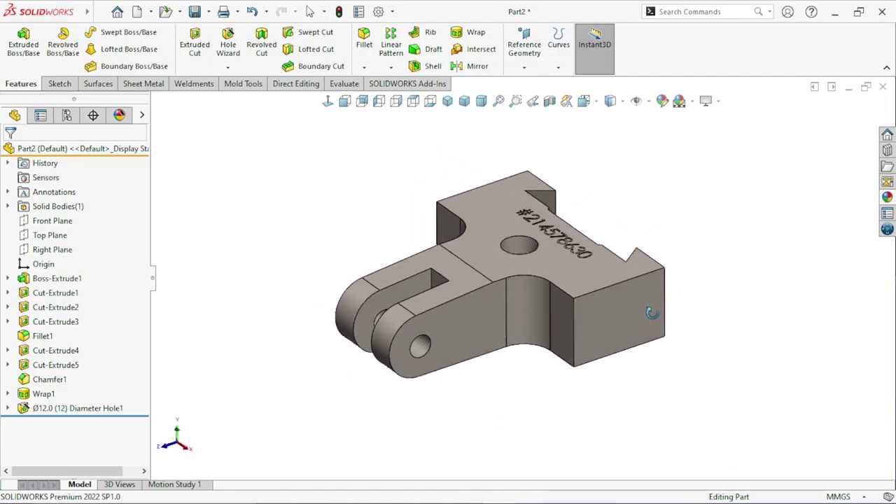
scroll(572, 307, up, 2)
middle_drag(573, 308, 470, 265)
scroll(489, 256, up, 2)
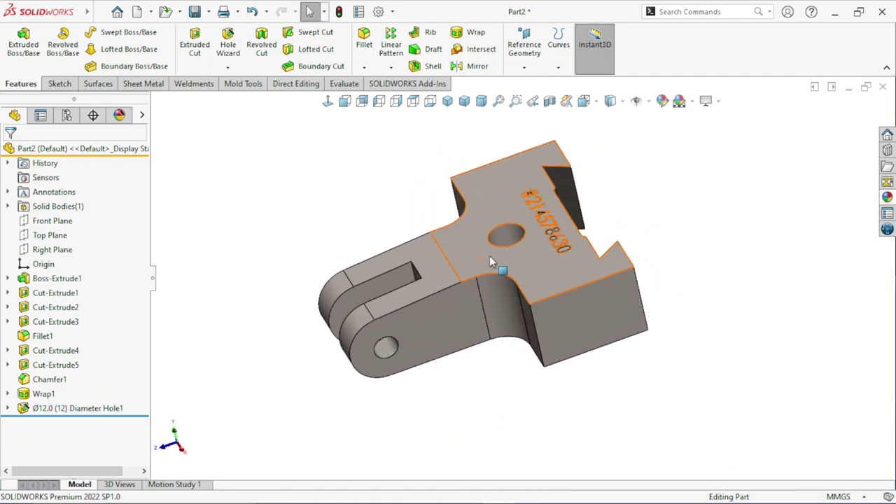
mouse_move(672, 322)
middle_down()
mouse_move(694, 325)
mouse_move(530, 290)
middle_up()
scroll(508, 258, up, 3)
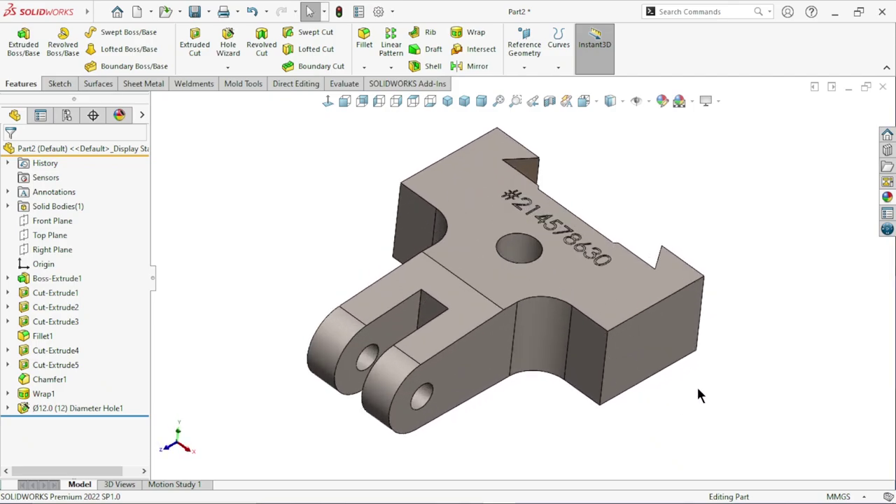
middle_drag(696, 390, 676, 402)
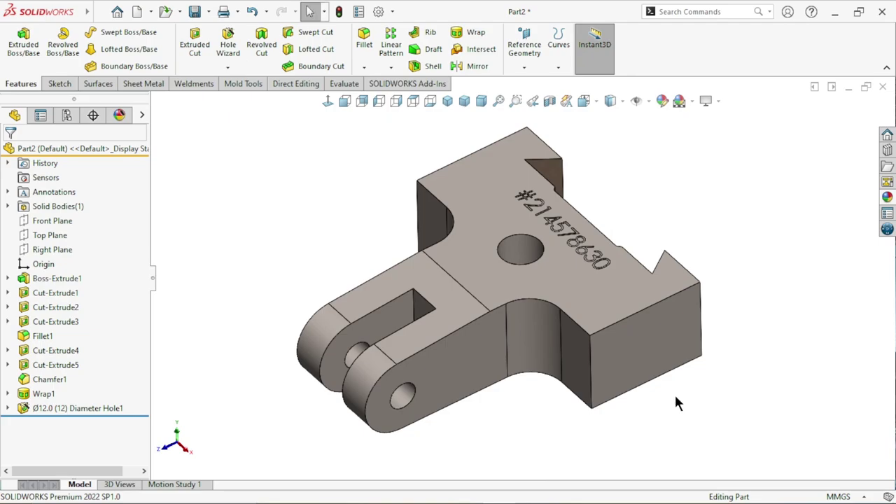
scroll(557, 288, down, 2)
scroll(558, 288, up, 1)
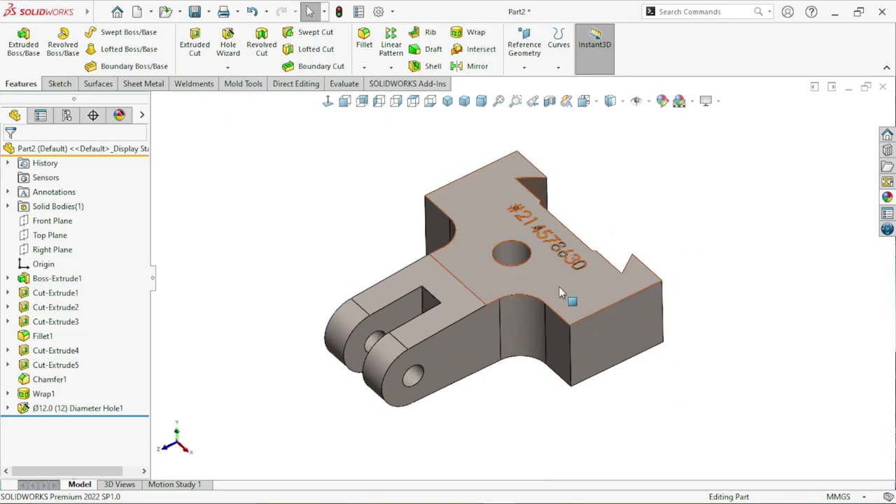
scroll(699, 241, up, 1)
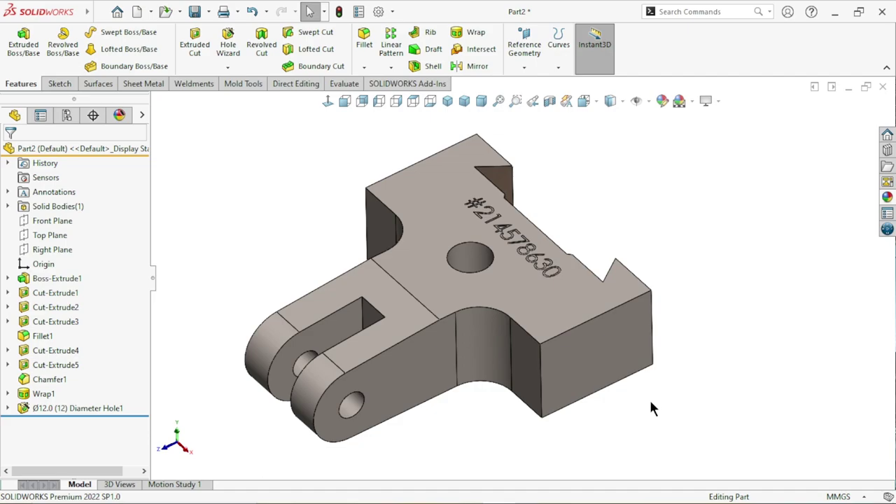
key(z)
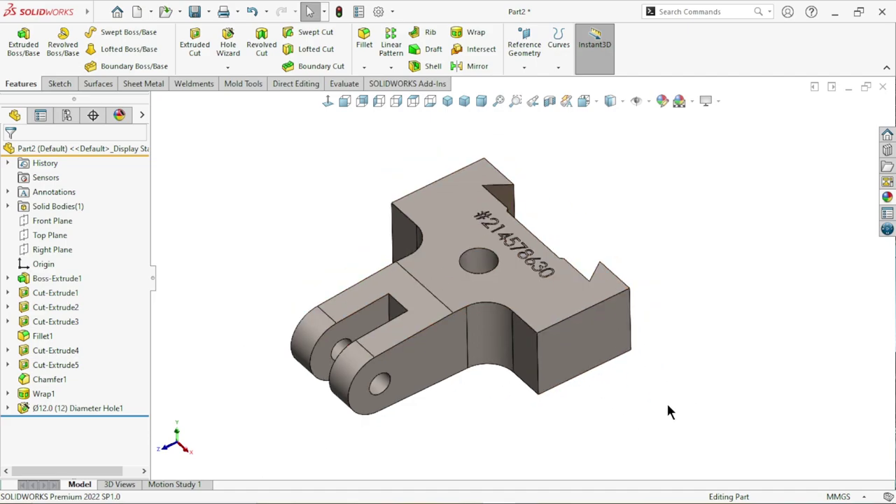
scroll(480, 265, down, 2)
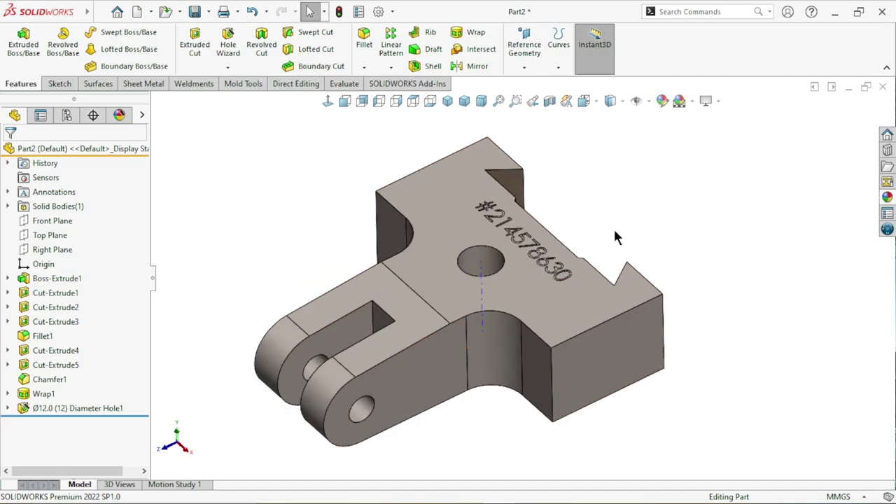
Change Hole1 to an ANSI Metric tap drill hole of size M12x1.75.
click(51, 406)
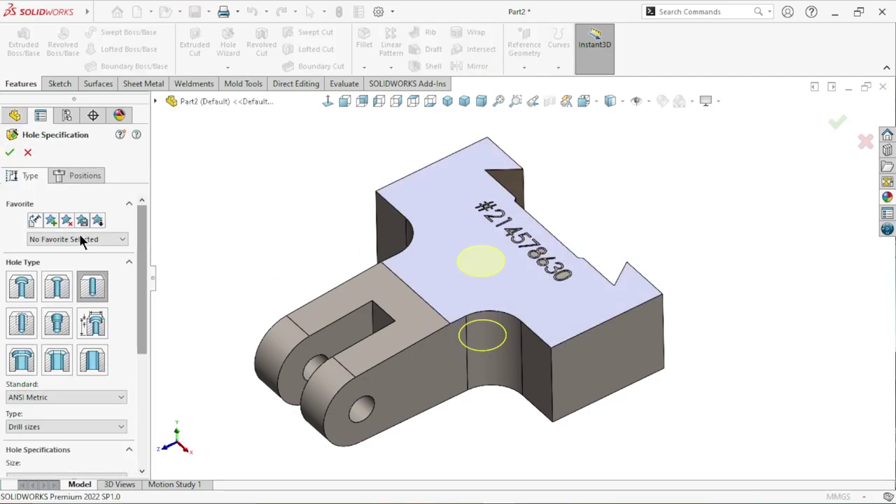
drag(142, 266, 139, 306)
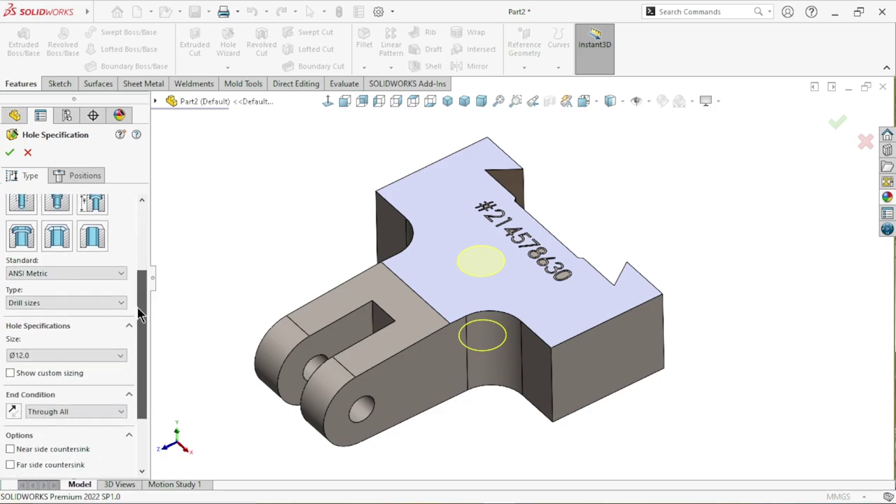
click(55, 273)
click(15, 287)
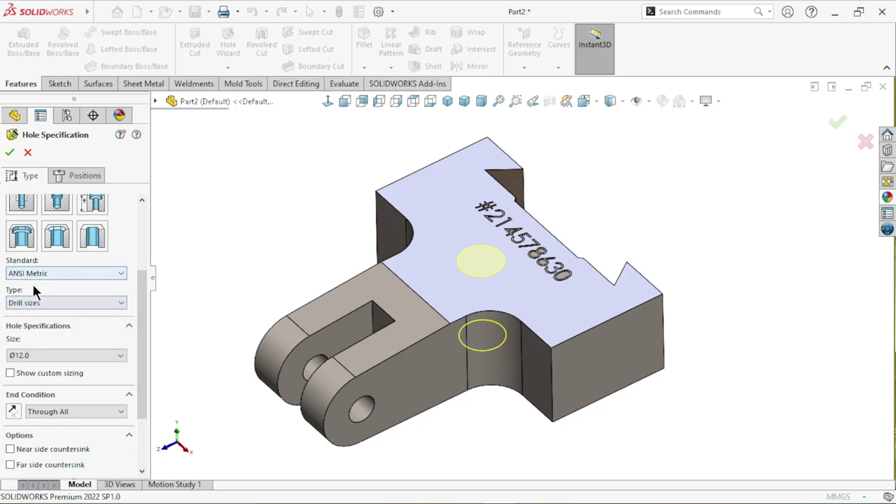
click(63, 302)
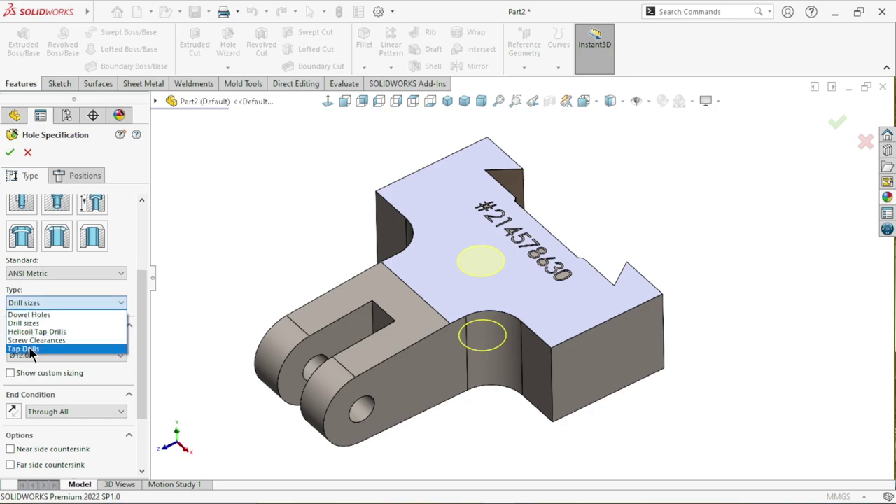
click(30, 349)
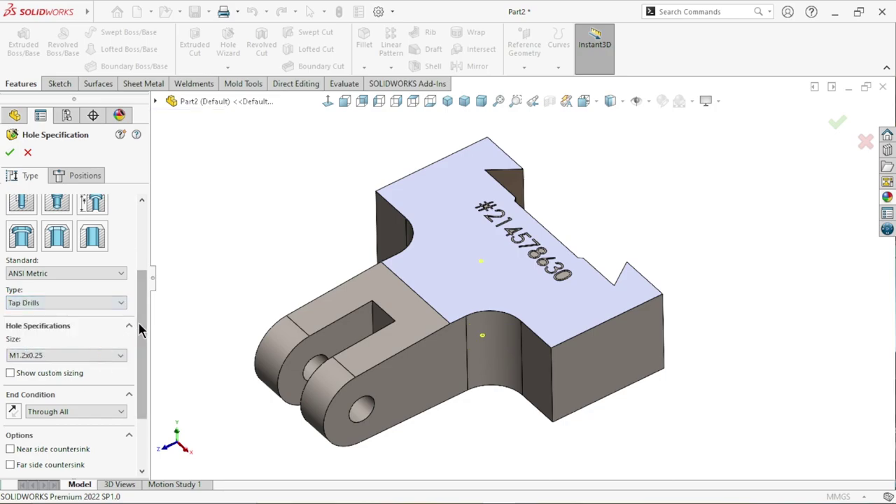
scroll(115, 332, down, 2)
click(52, 320)
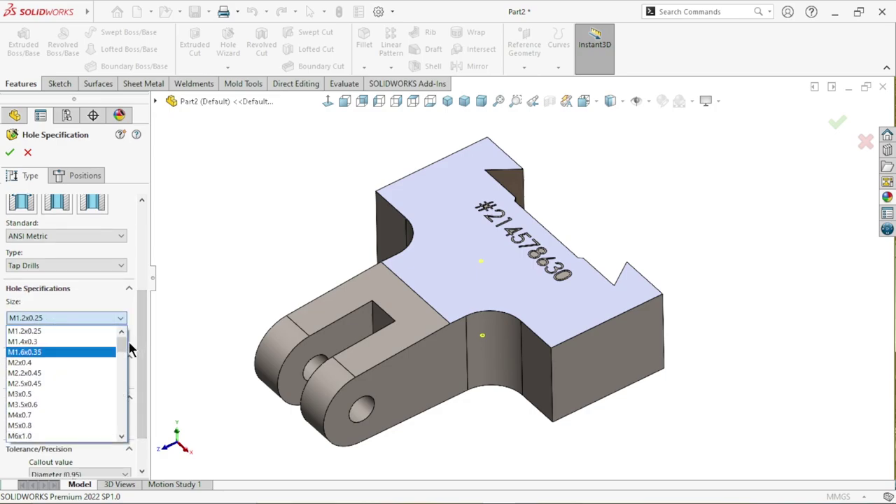
mouse_move(123, 343)
mouse_down()
mouse_move(122, 388)
mouse_move(126, 367)
mouse_up()
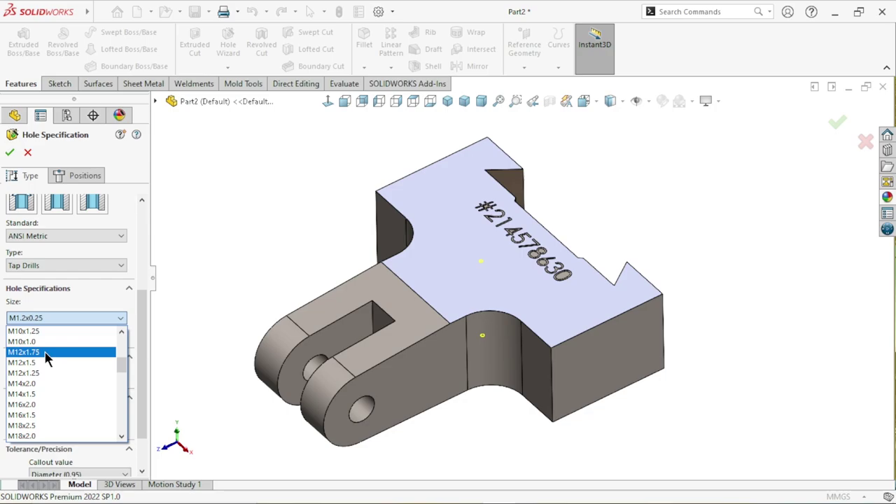
click(46, 352)
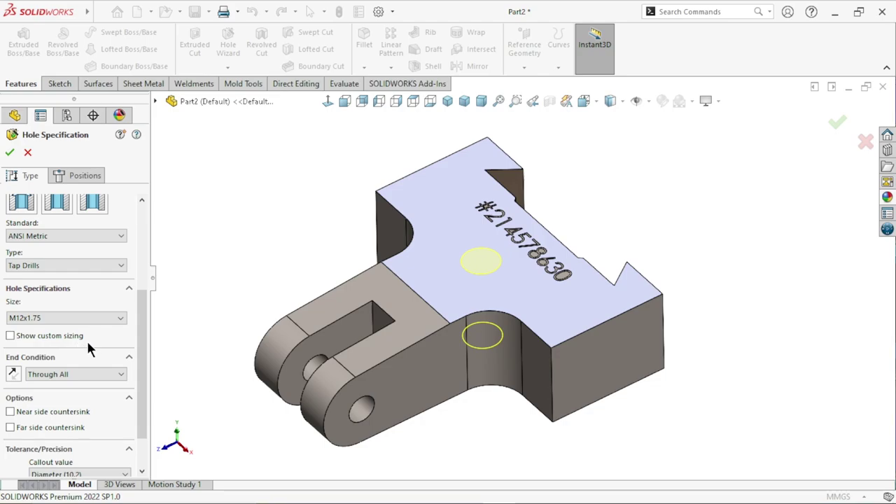
click(9, 152)
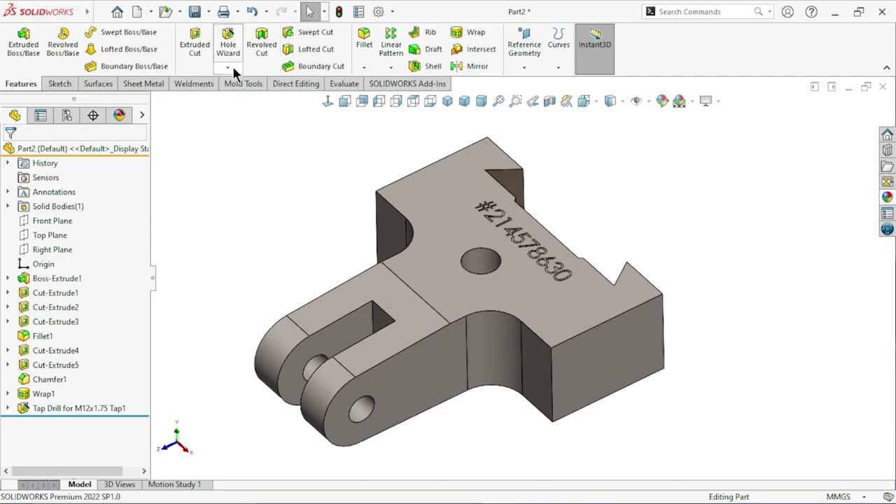
Start a Thread feature from Hole Wizard with the bracket's top face as start face.
click(232, 68)
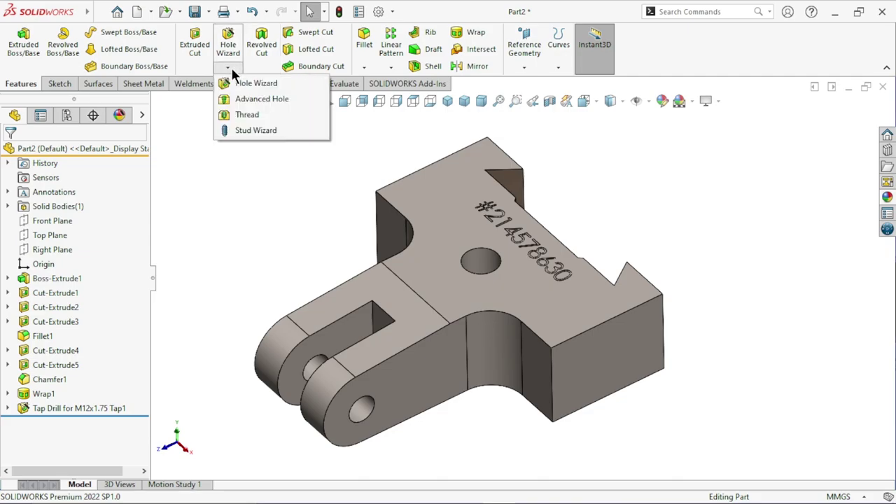
click(252, 115)
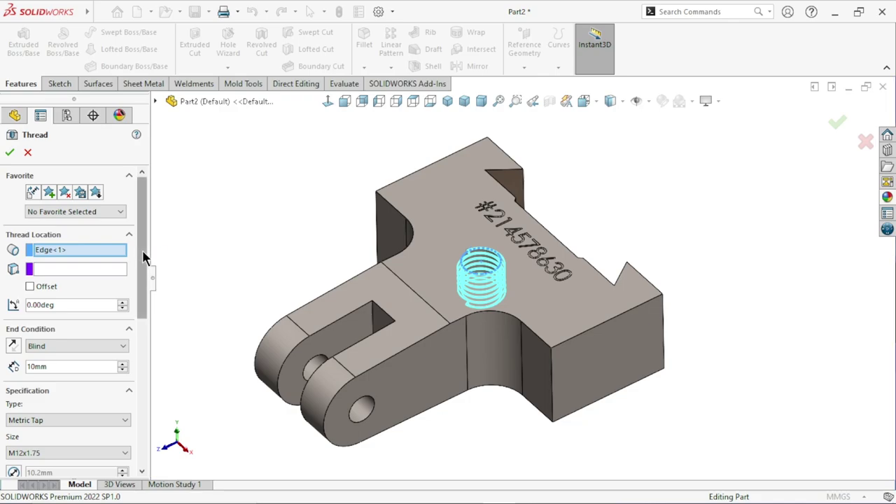
drag(142, 250, 143, 260)
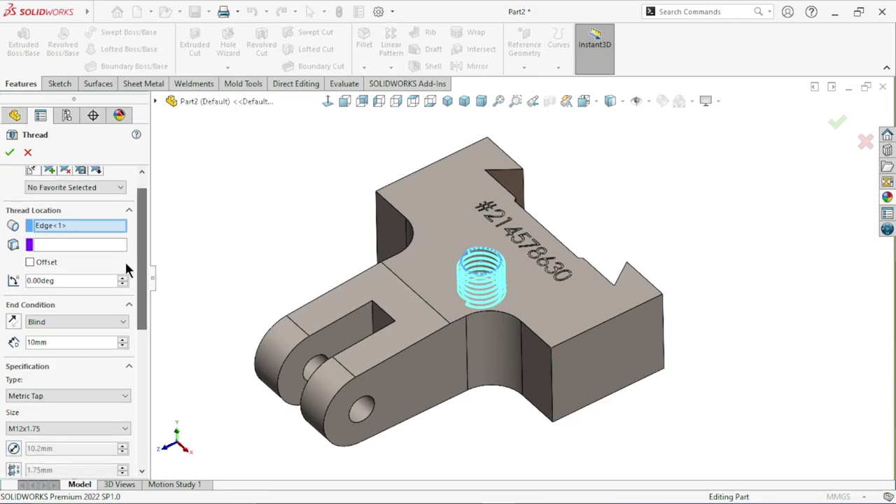
click(40, 247)
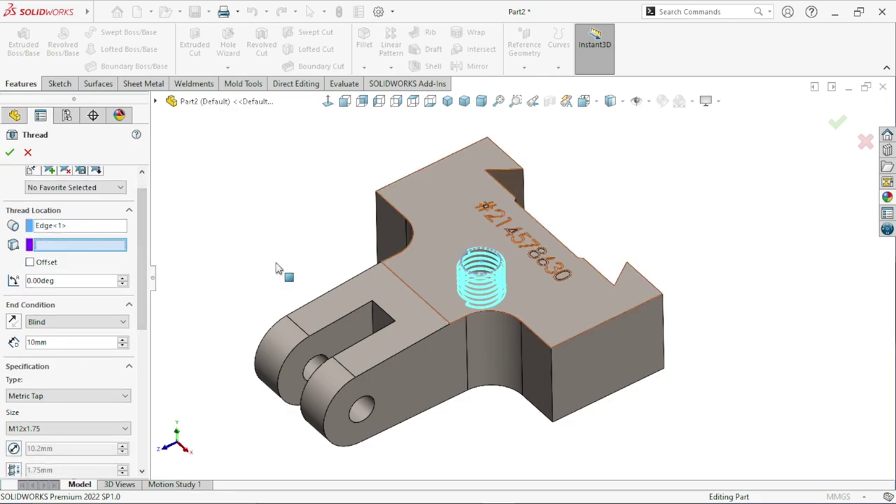
click(437, 256)
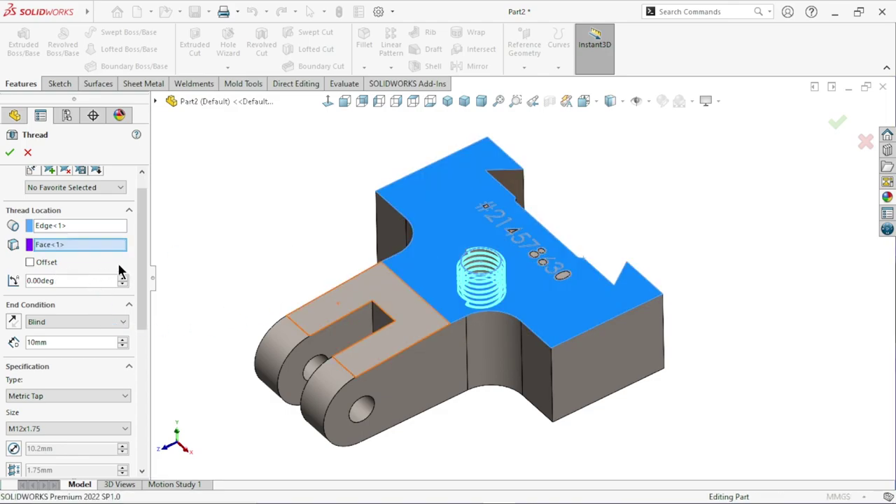
Change the Blind thread depth from 10 mm to 28 mm.
drag(143, 264, 145, 303)
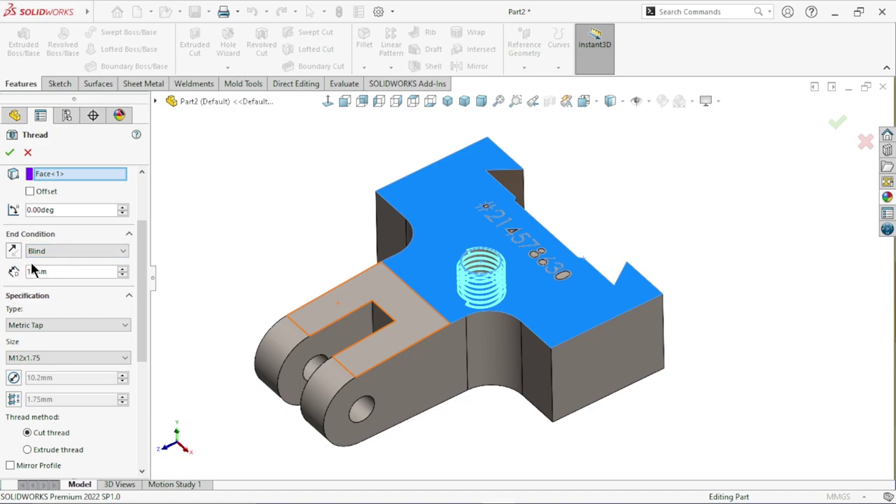
drag(61, 276, 24, 275)
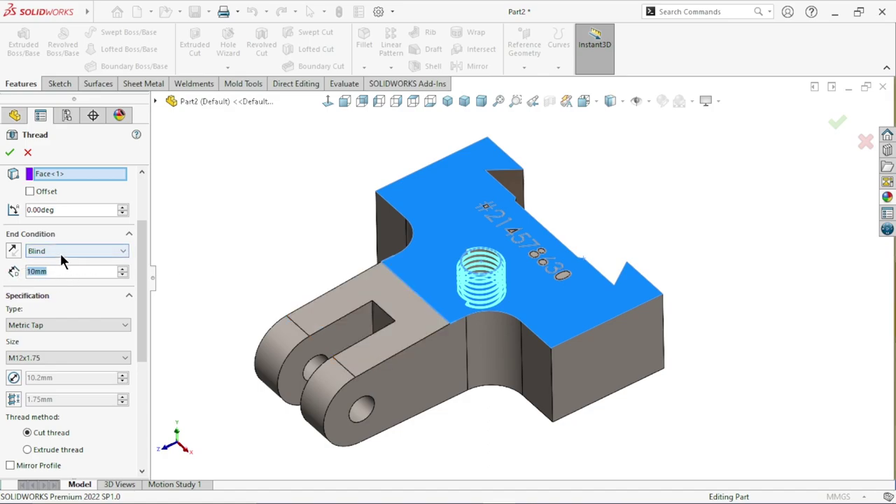
text(28)
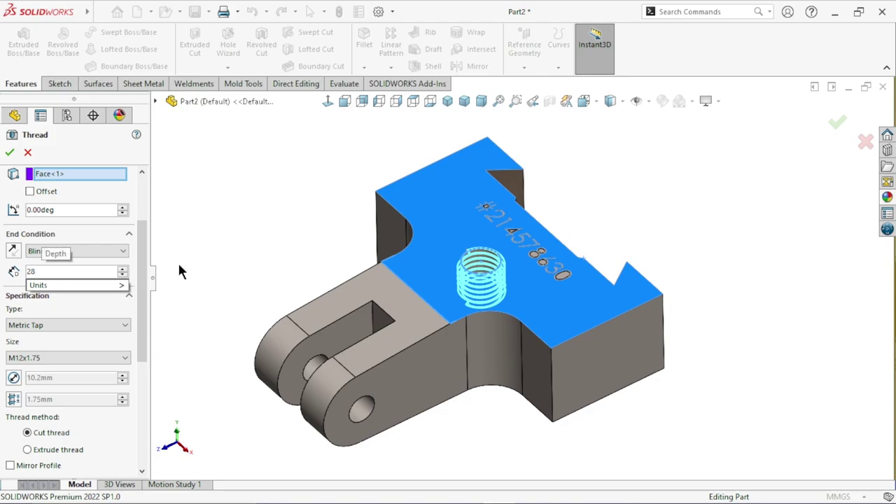
key(Return)
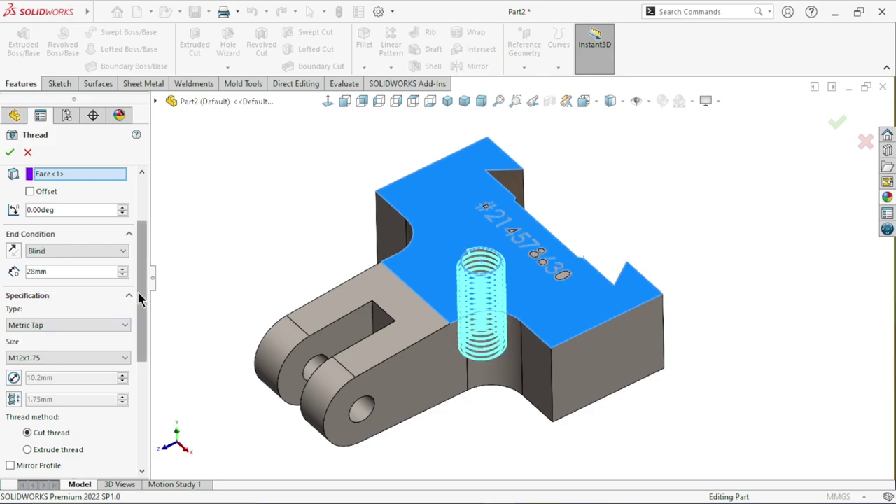
scroll(70, 315, down, 3)
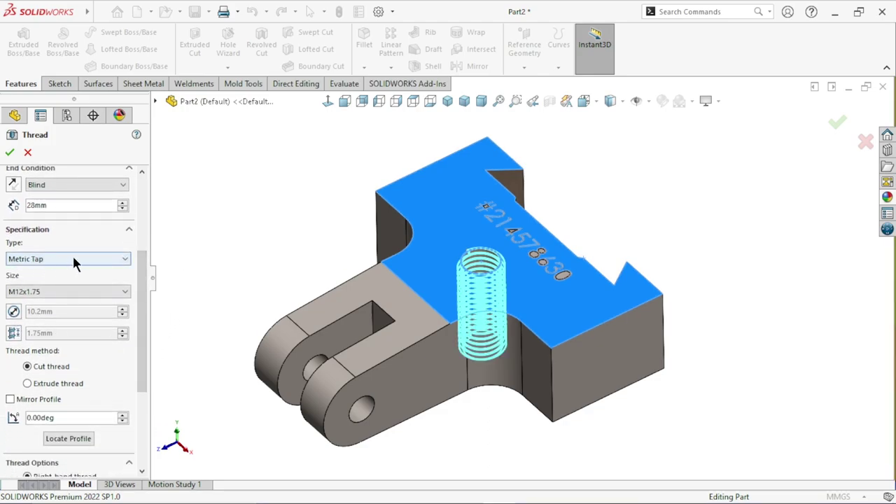
click(38, 291)
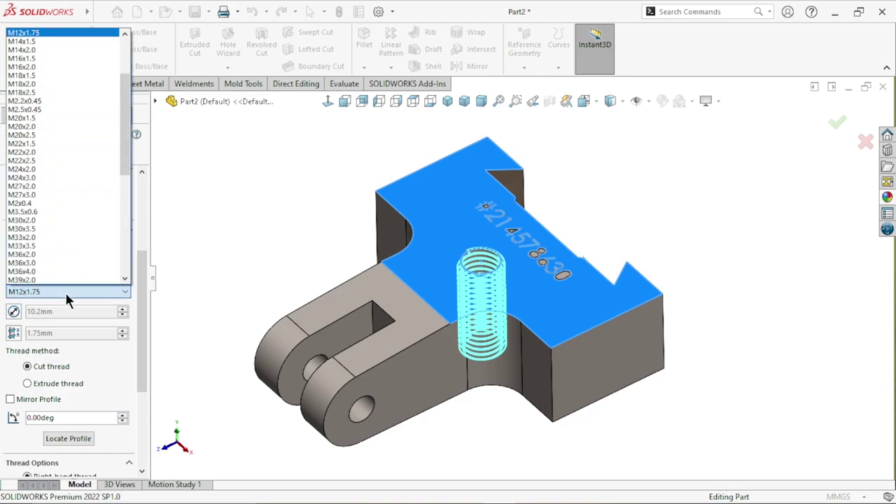
click(32, 33)
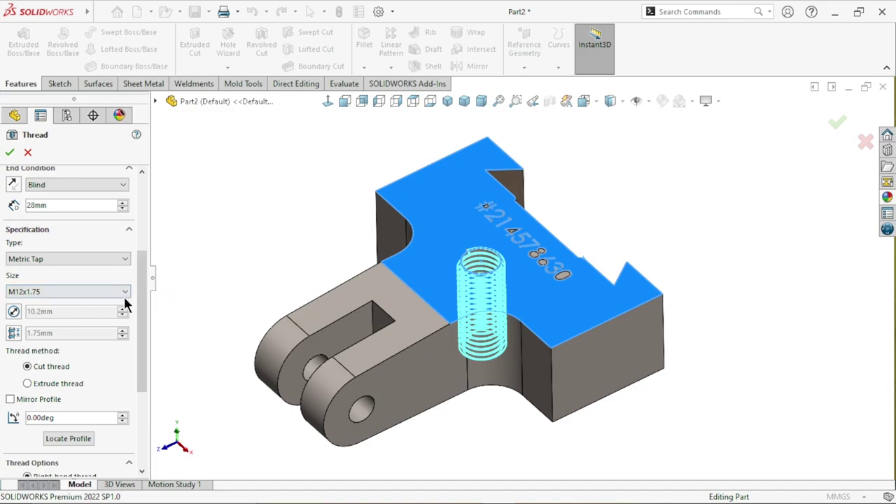
drag(142, 301, 140, 317)
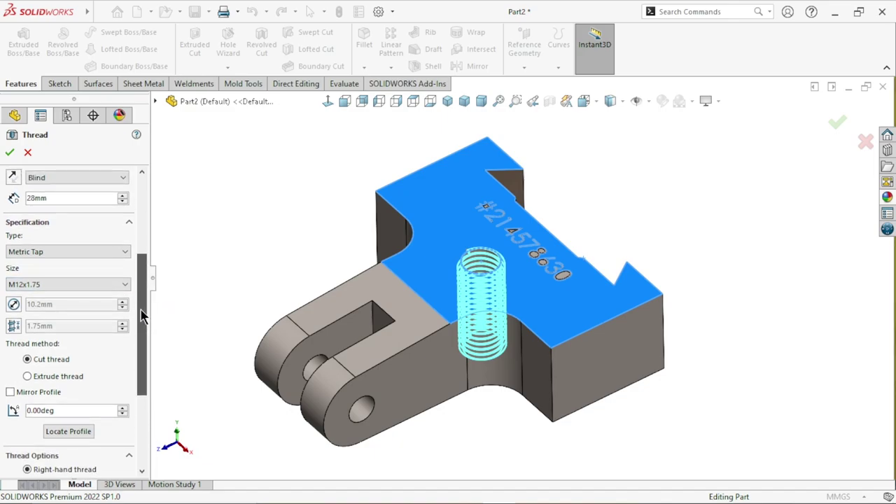
scroll(145, 336, up, 5)
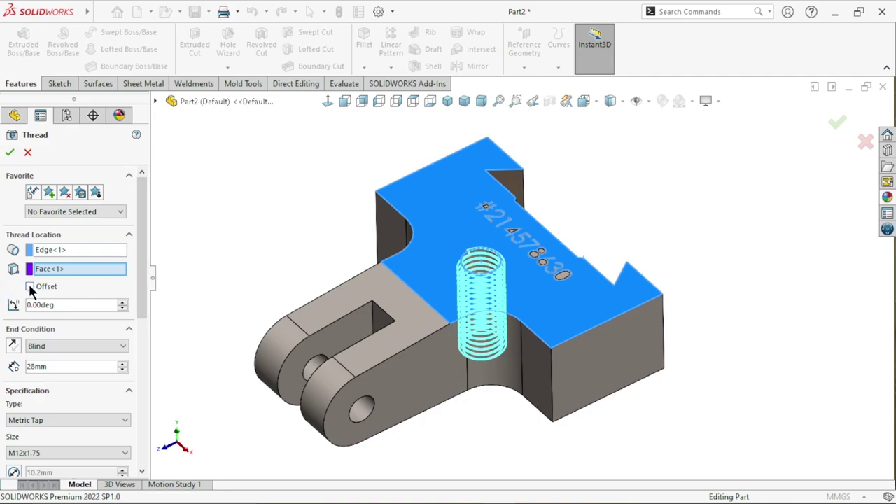
Offset the thread start by 3 mm in reversed direction, maintaining the thread length.
middle_drag(410, 336, 418, 238)
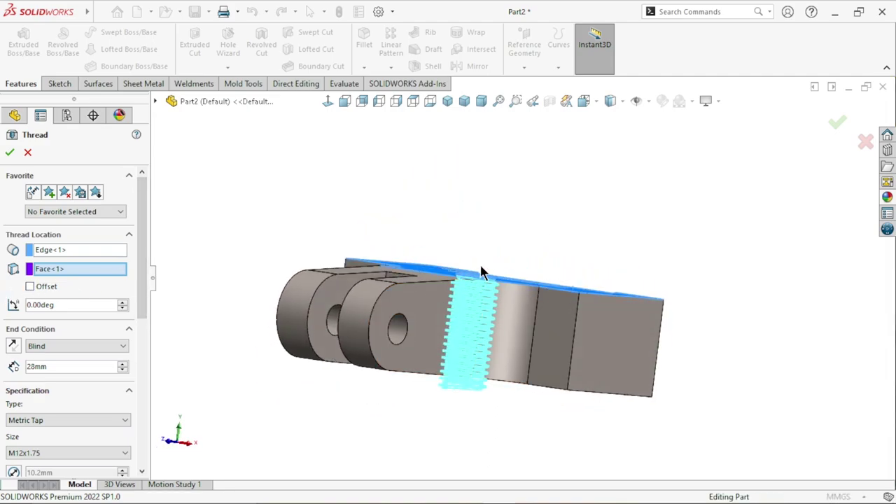
mouse_move(492, 278)
middle_down()
mouse_move(539, 230)
mouse_move(518, 328)
middle_up()
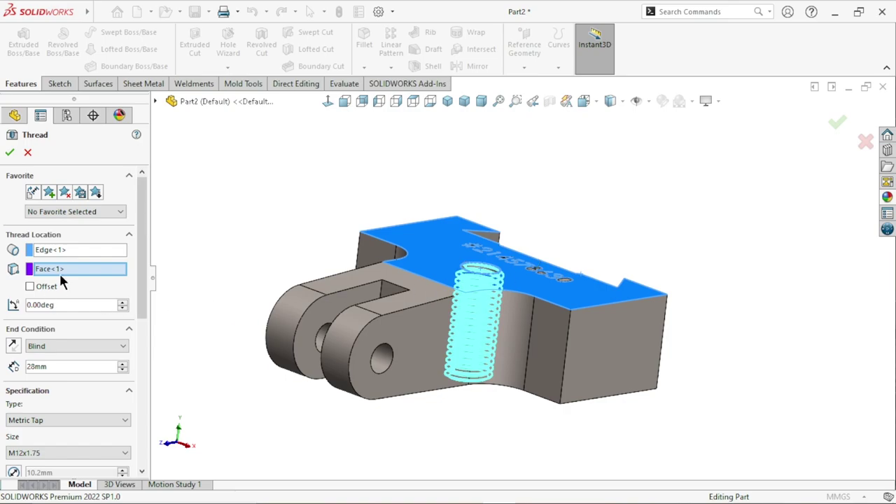
click(29, 287)
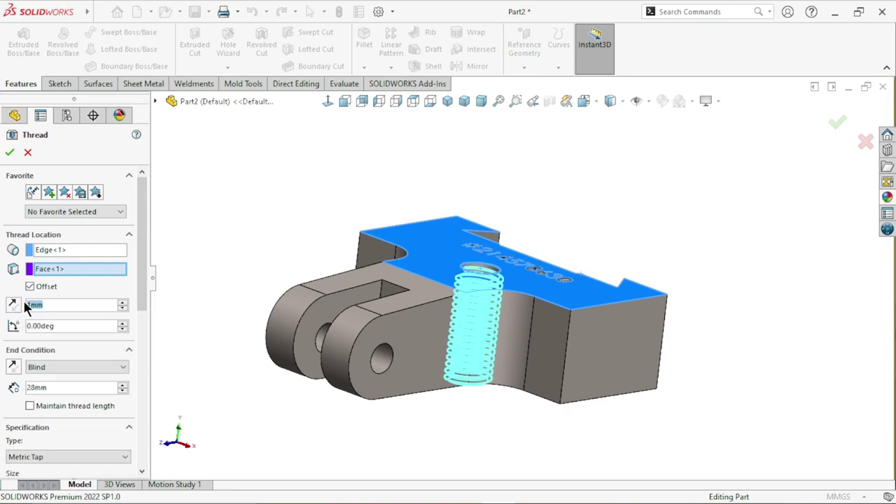
text(3)
key(Return)
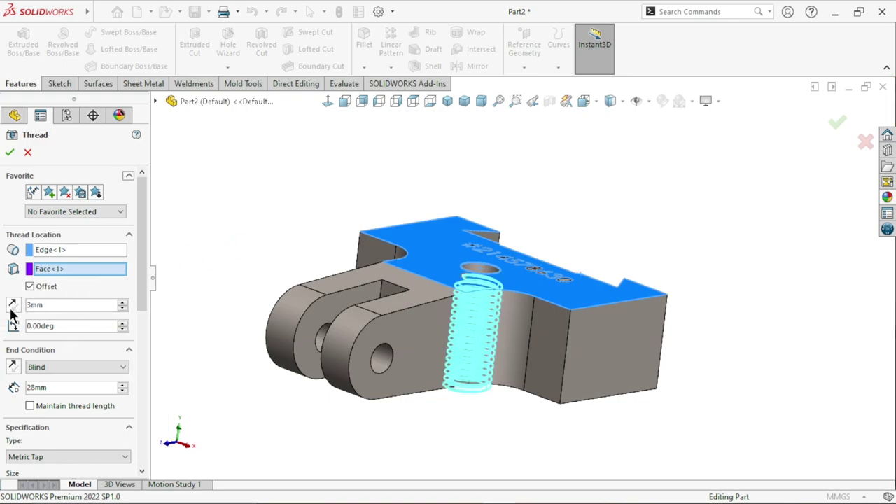
click(12, 308)
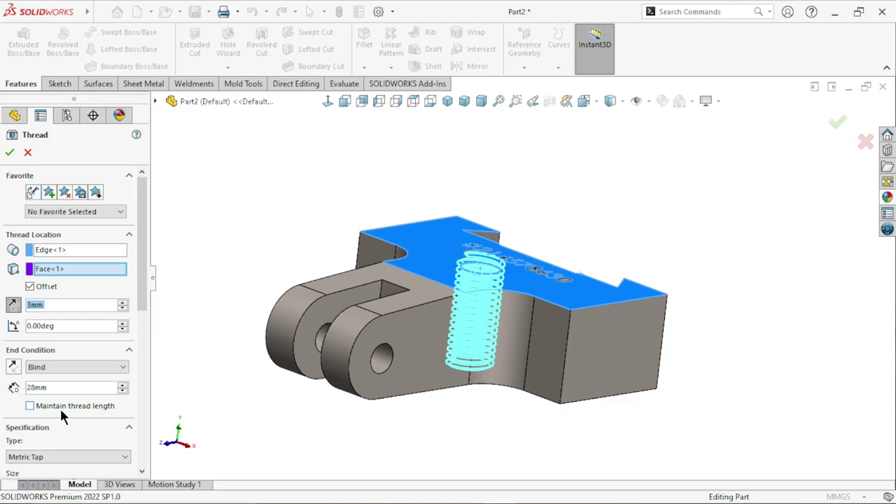
click(29, 405)
Create Thread1, then view the threaded hole in Trimetric and Isometric orientations.
click(10, 152)
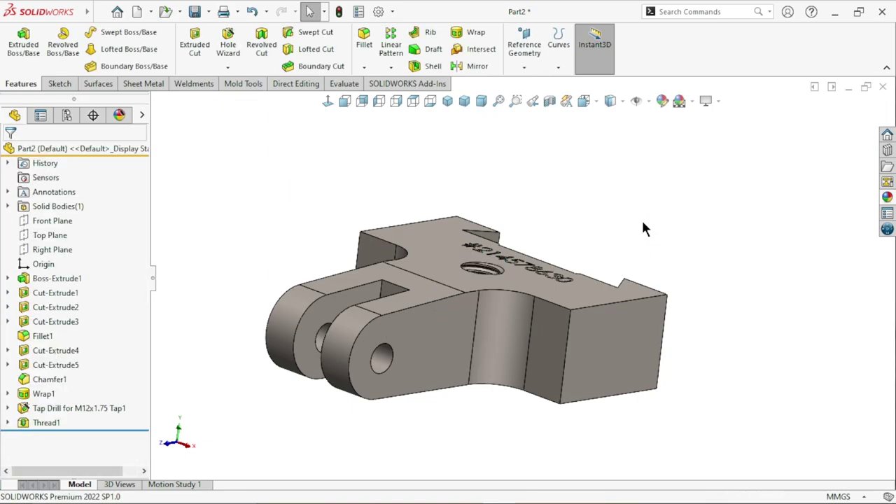
mouse_move(550, 283)
middle_down()
mouse_move(401, 369)
mouse_move(534, 285)
mouse_move(526, 360)
middle_up()
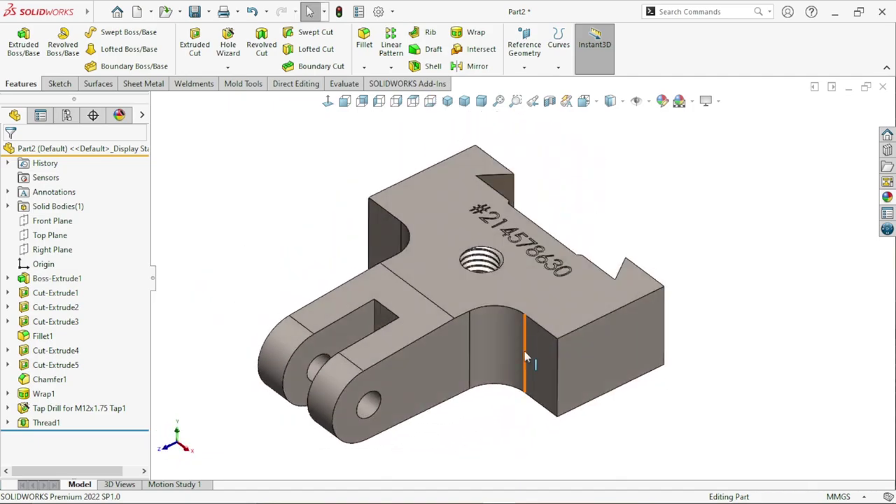
key(f)
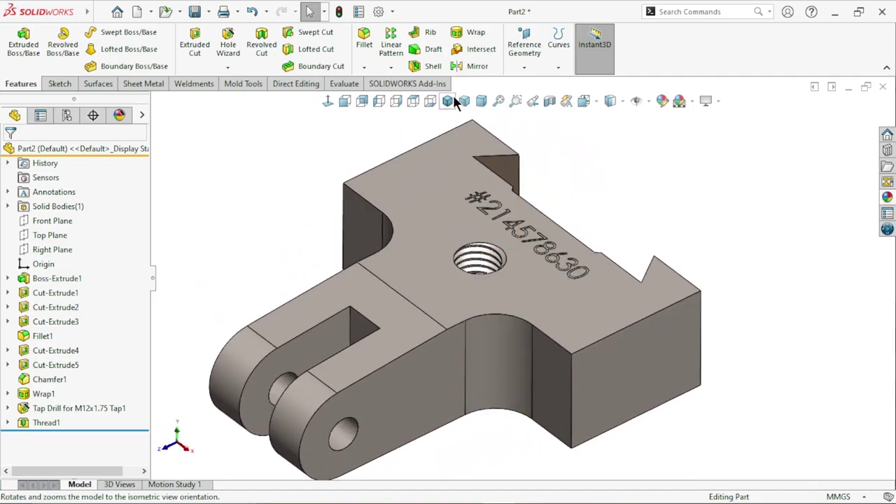
click(464, 101)
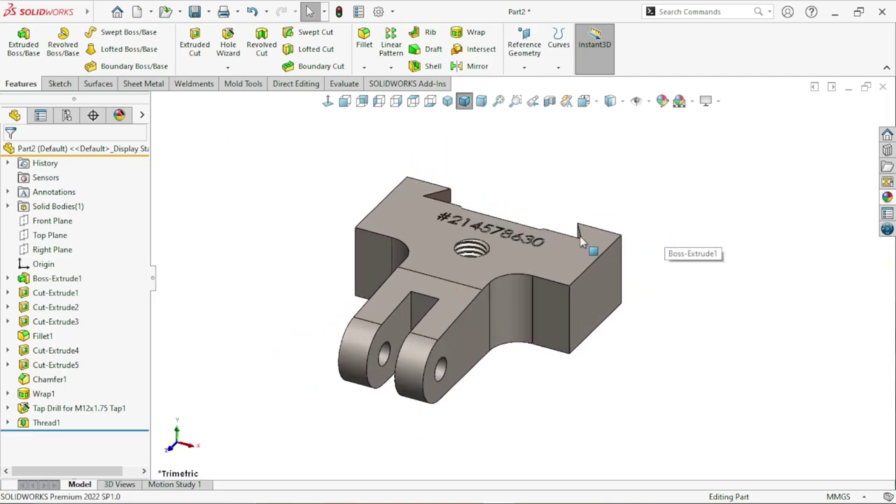
click(447, 100)
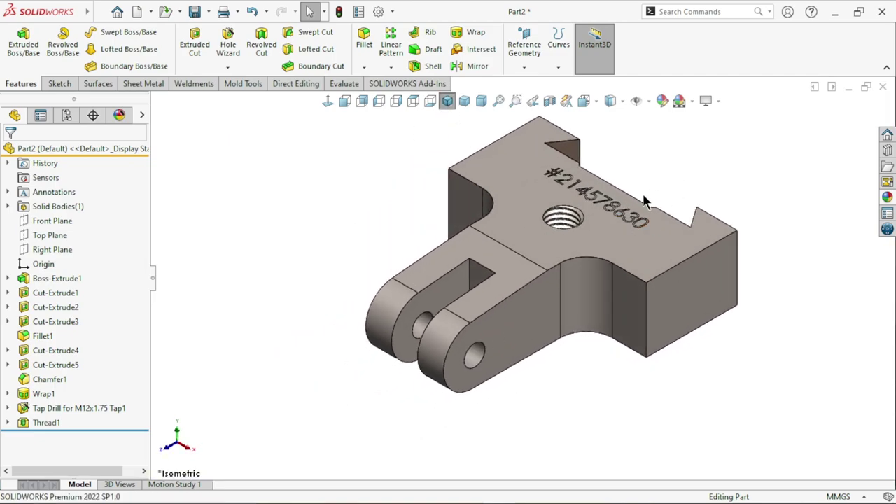
scroll(640, 206, down, 2)
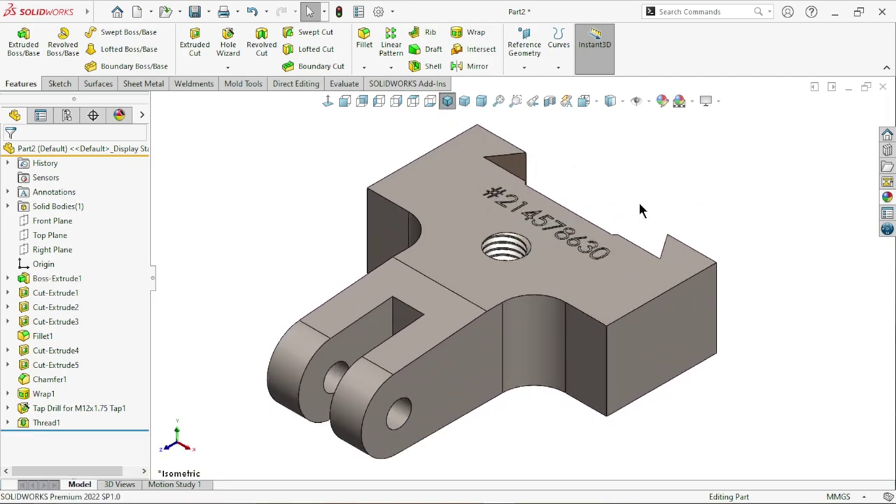
Save the part under the new name Part3, rebuilding the model when prompted.
click(208, 19)
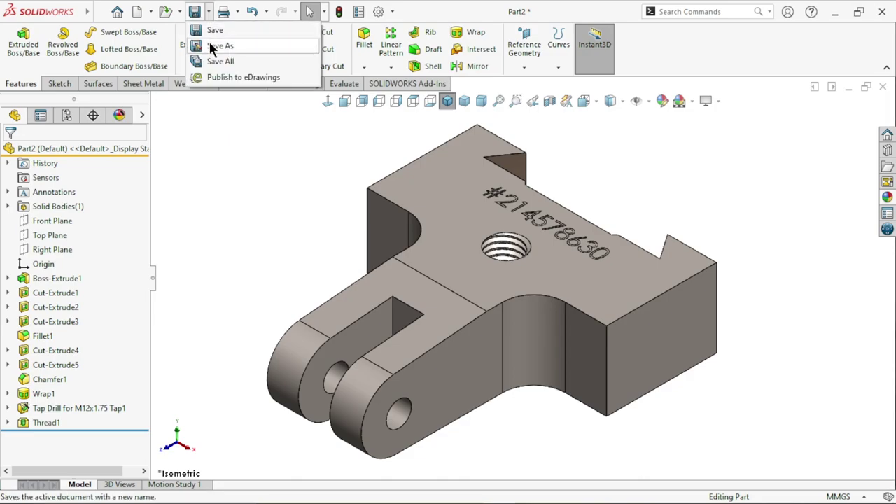
click(208, 42)
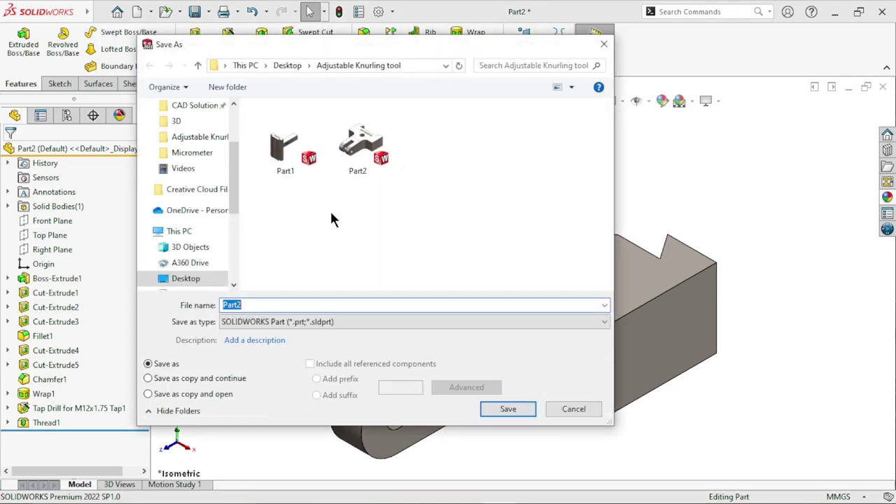
click(354, 166)
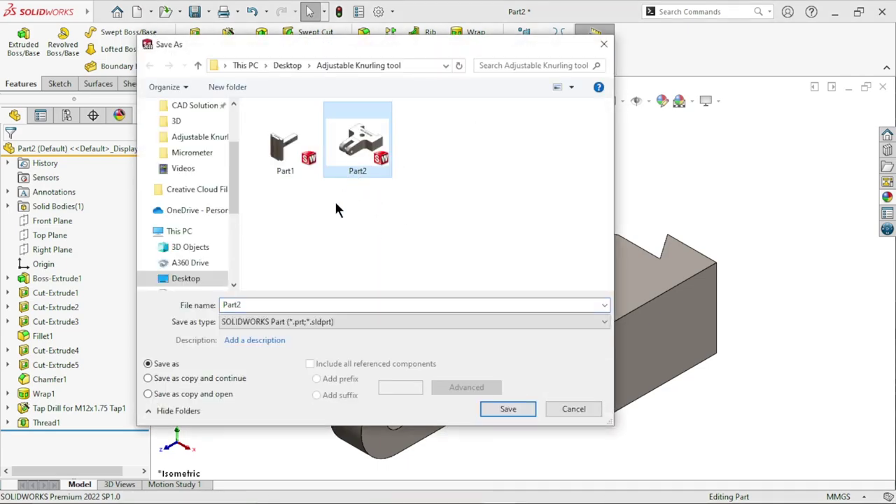
click(248, 306)
click(264, 305)
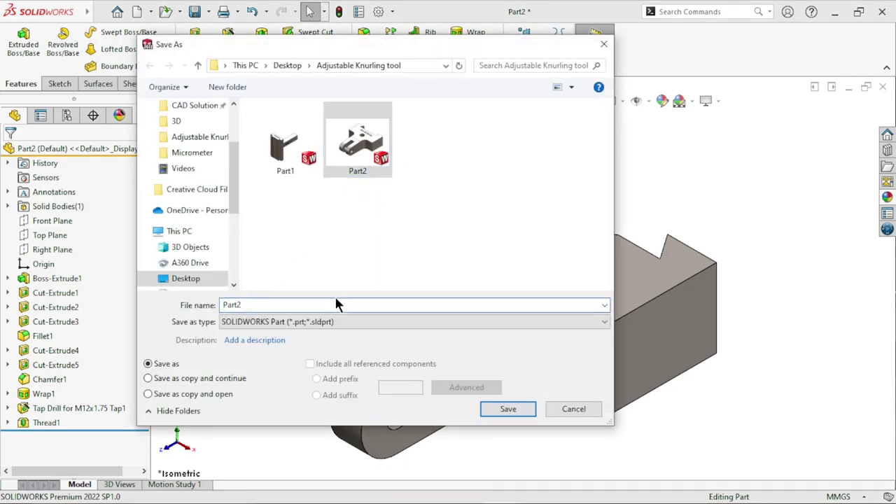
key(BackSpace)
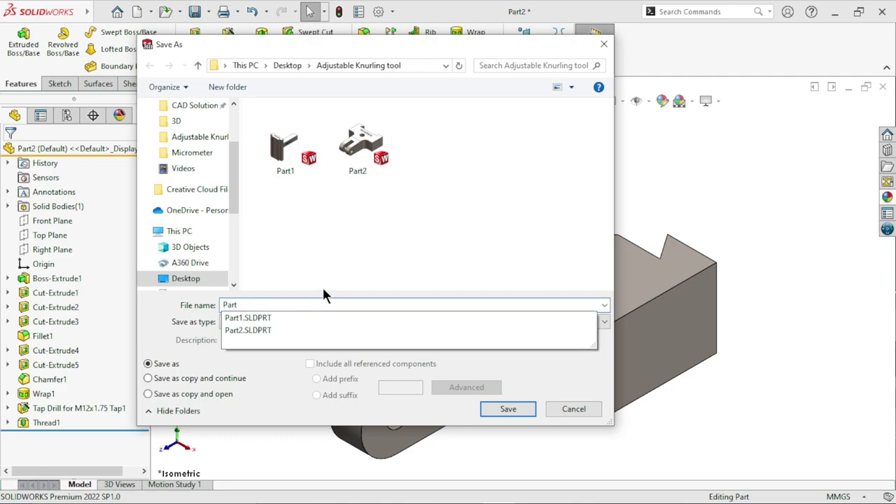
text(3)
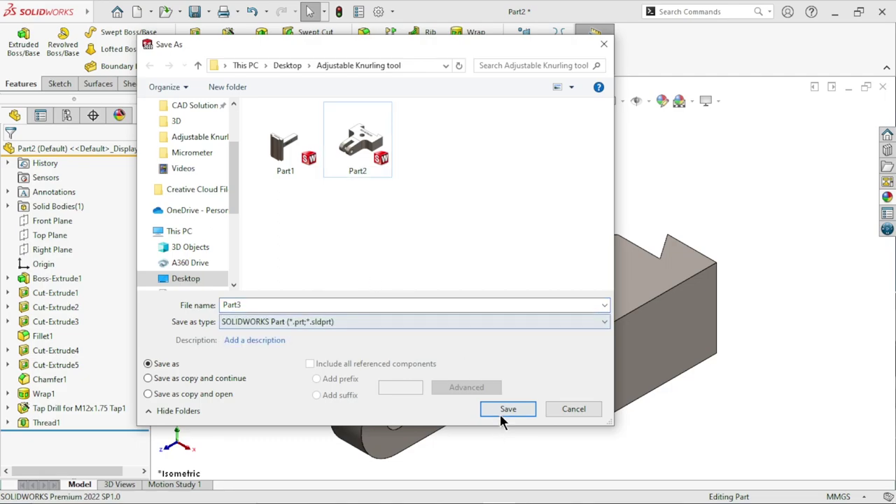
click(499, 411)
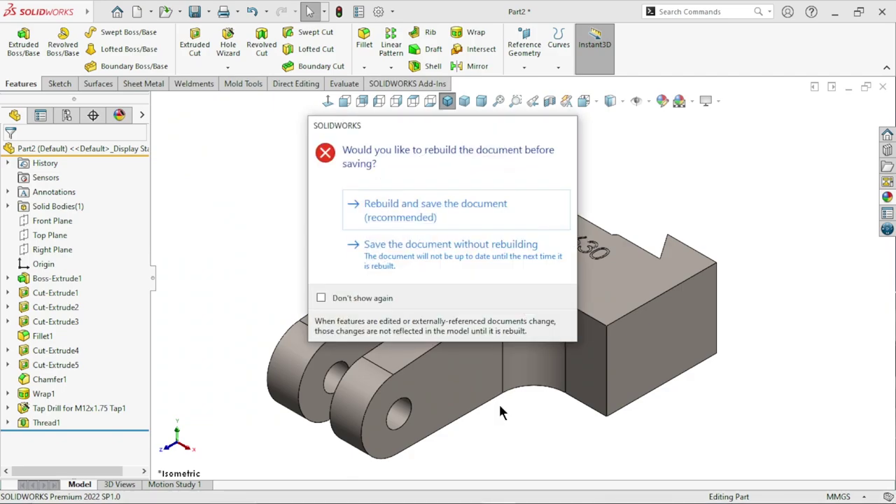
click(401, 212)
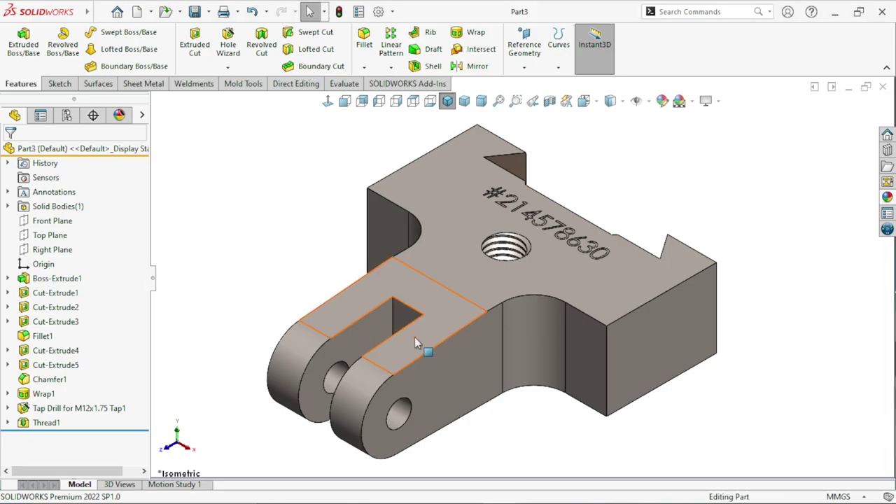
scroll(506, 307, up, 1)
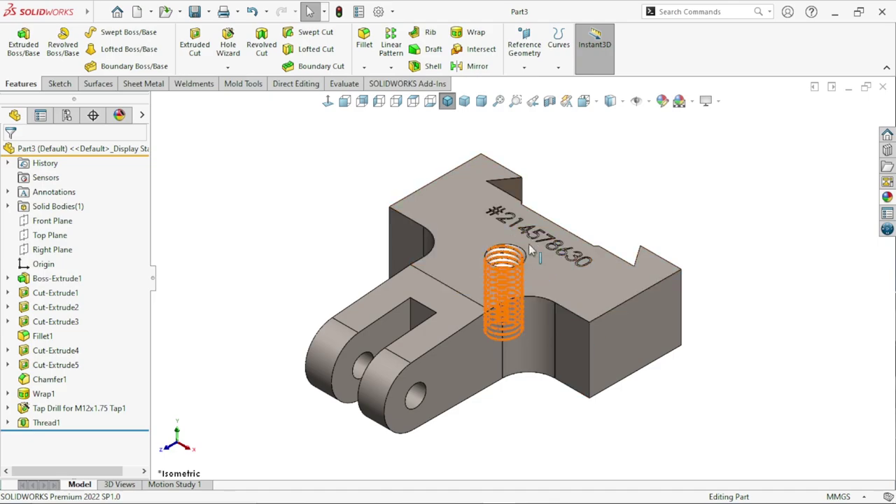
key(f)
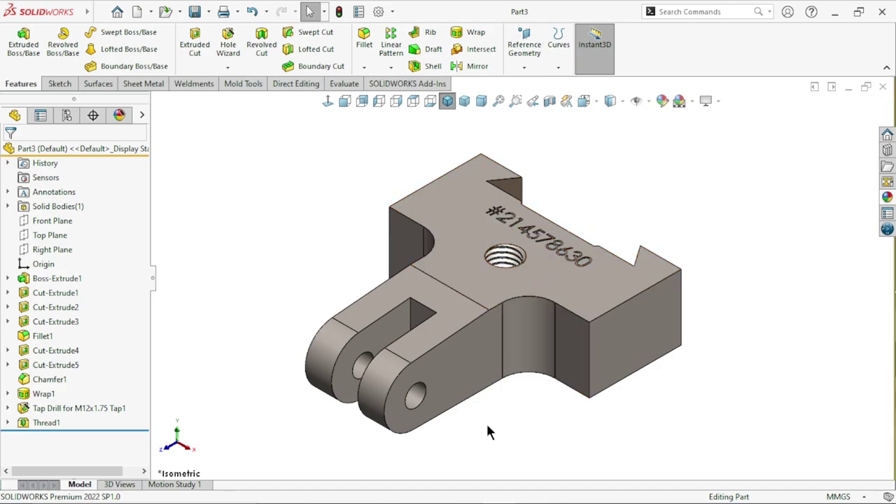
scroll(523, 301, down, 2)
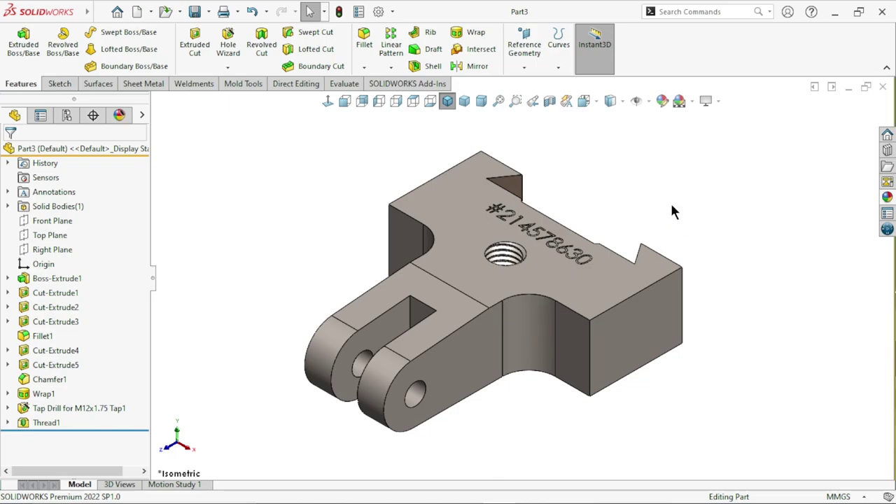